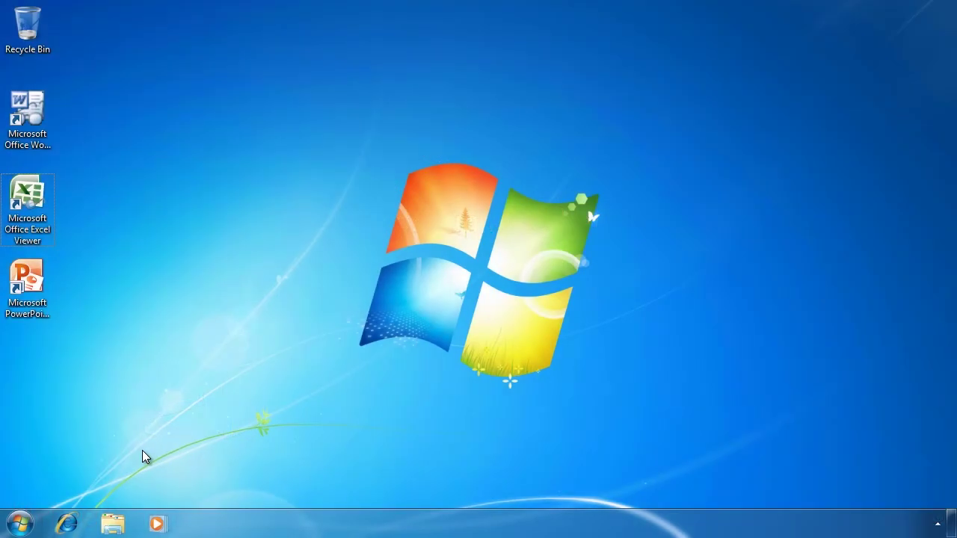
left_click(33, 125)
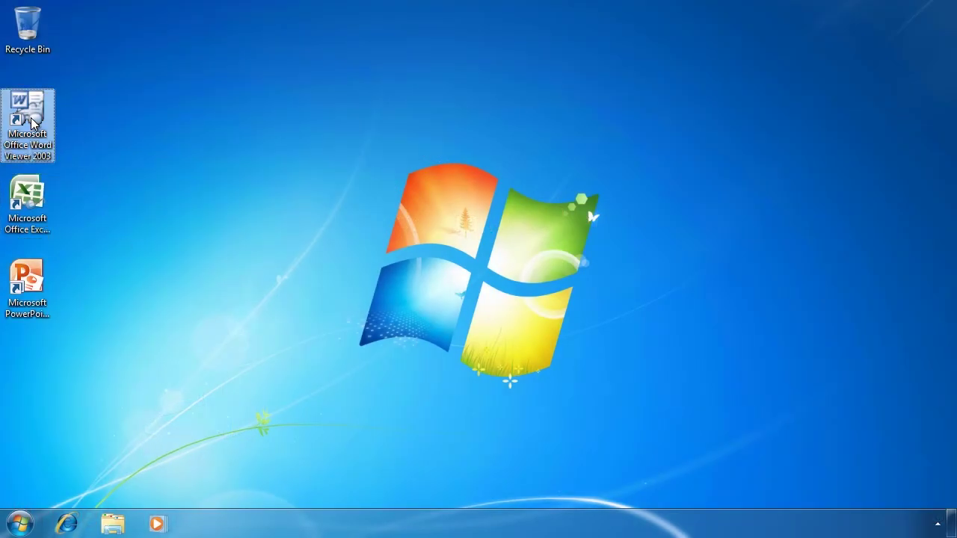
left_click(30, 220)
left_click(28, 287)
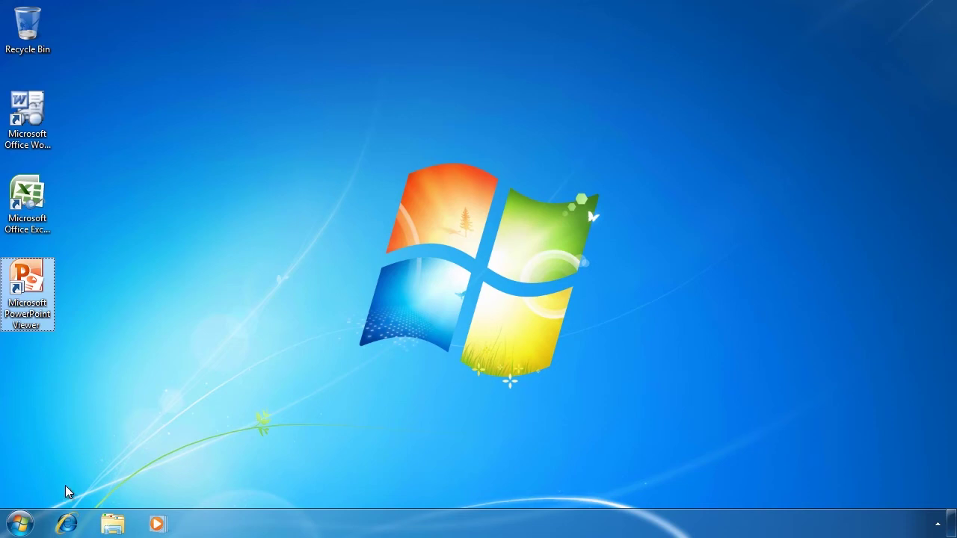
left_click(20, 523)
- Open a command prompt from Start, change to C:\Windows\System32\sysprep, and launch sysprep
type("cmd")
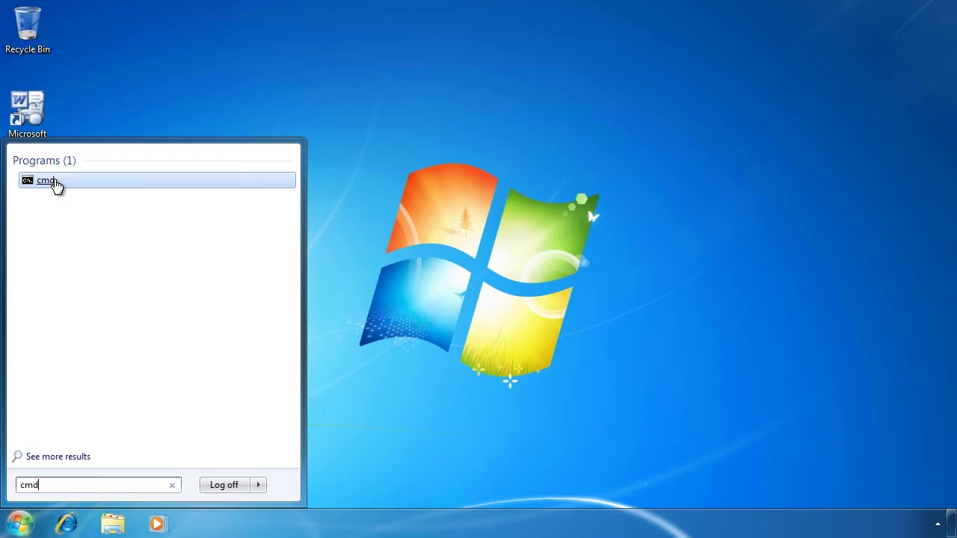
left_click(54, 183)
type("cd\\wi")
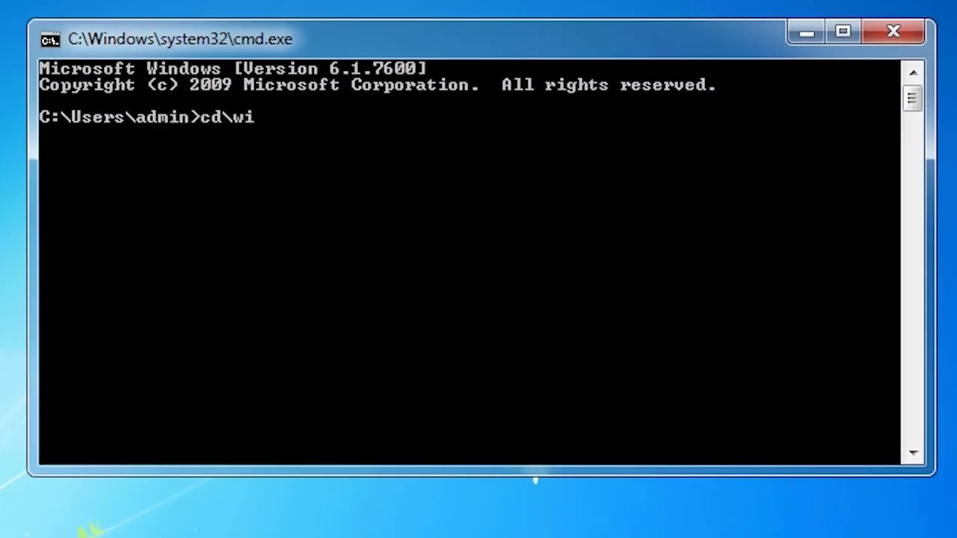
type("ndows\\system32\\sys")
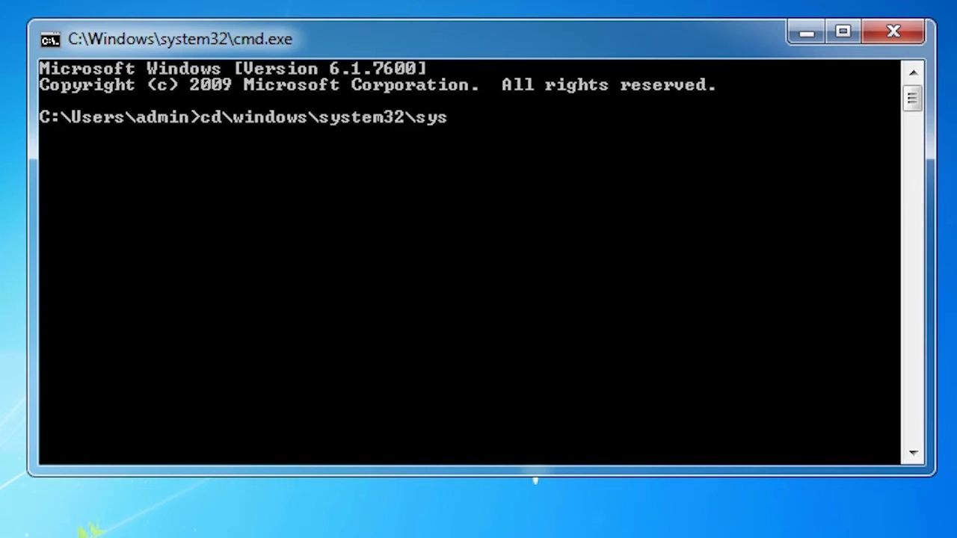
type("prep")
key("Return")
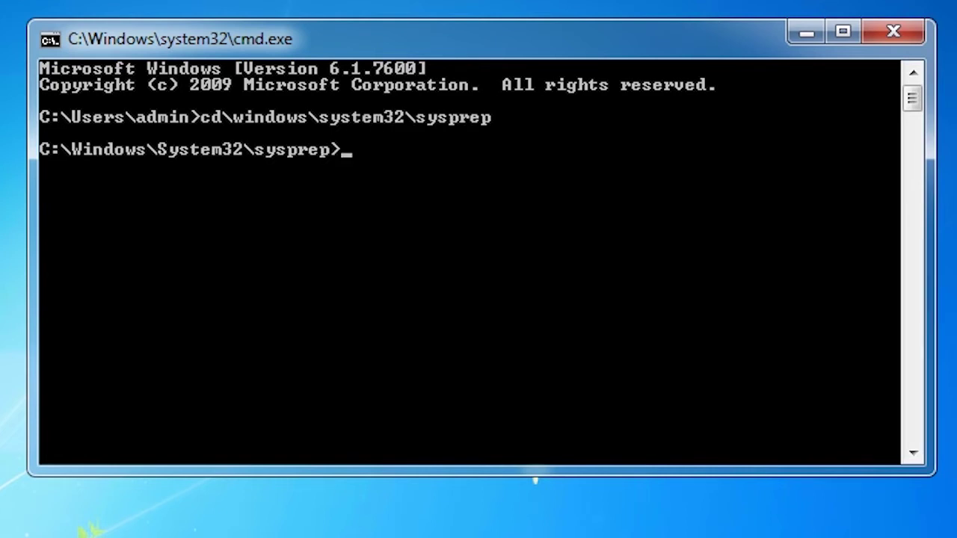
type("syspre")
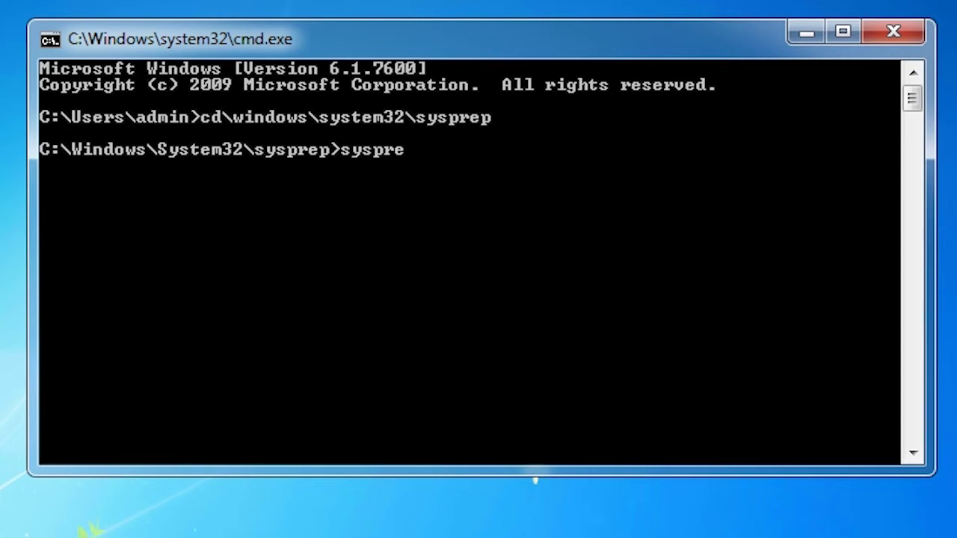
type("p")
key("Return")
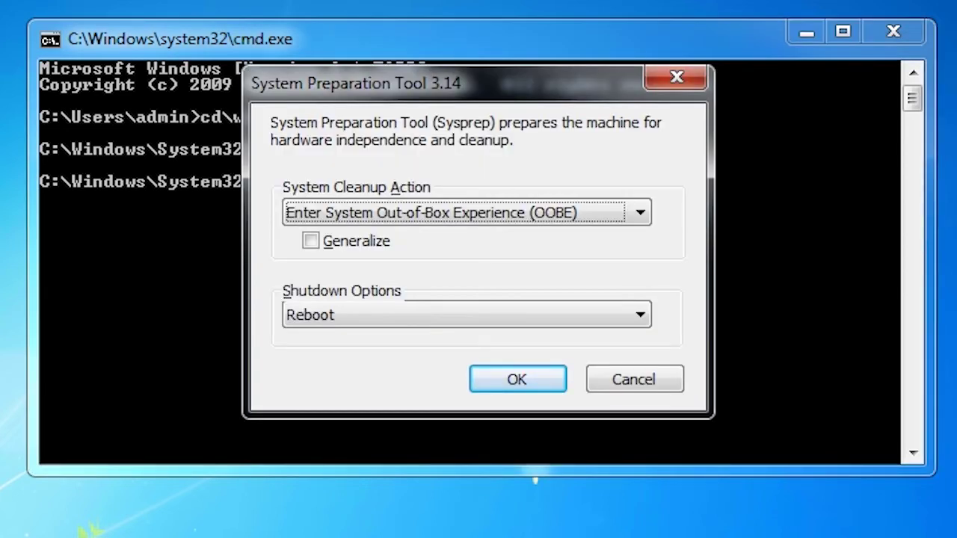
- Review the System Cleanup Action list and keep Enter System Out-of-Box Experience (OOBE)
left_click(604, 215)
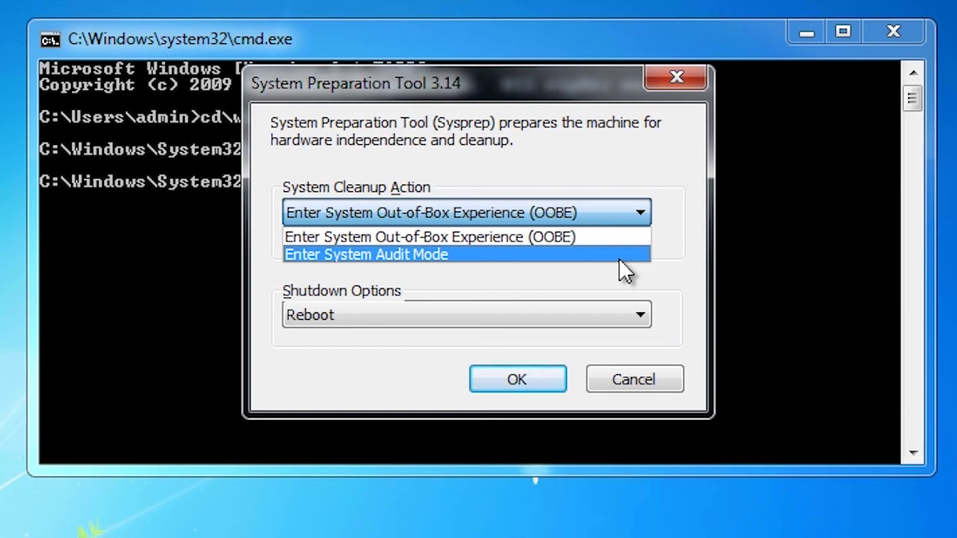
left_click(606, 174)
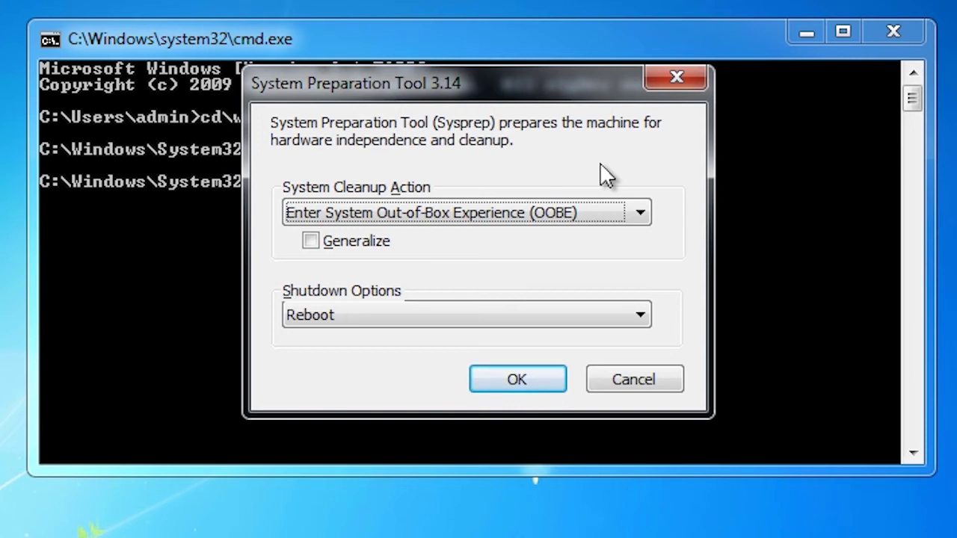
- Enable Generalize, keep Reboot as the shutdown option, and start Sysprep
left_click(305, 243)
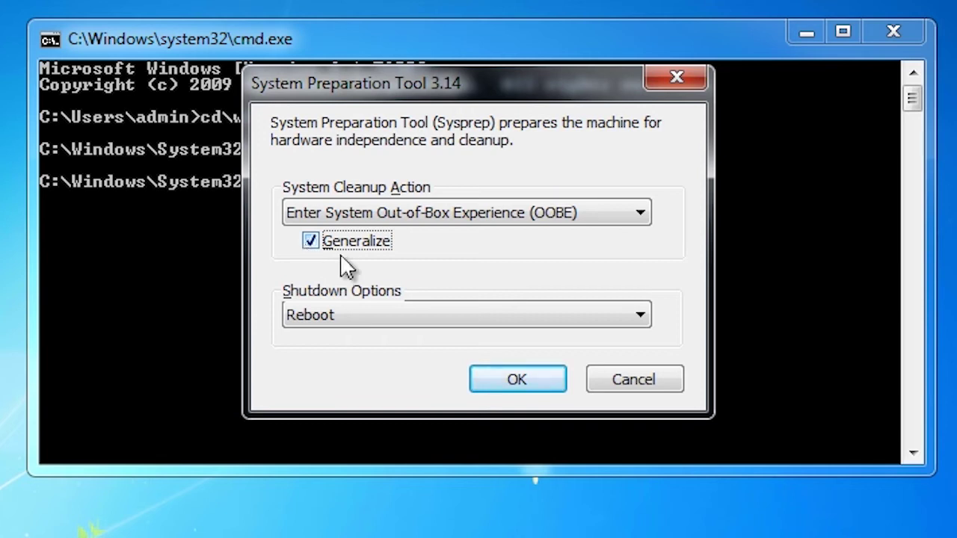
left_click(634, 315)
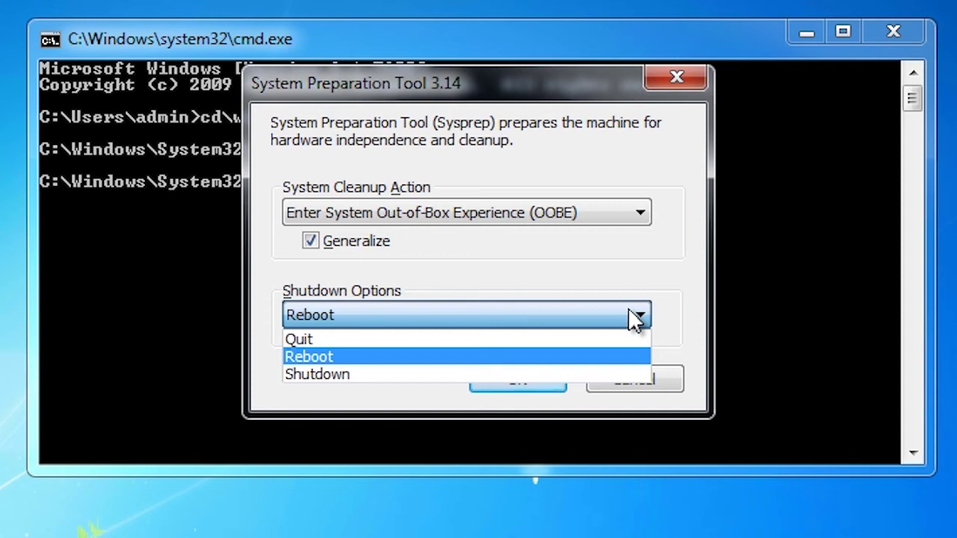
left_click(635, 318)
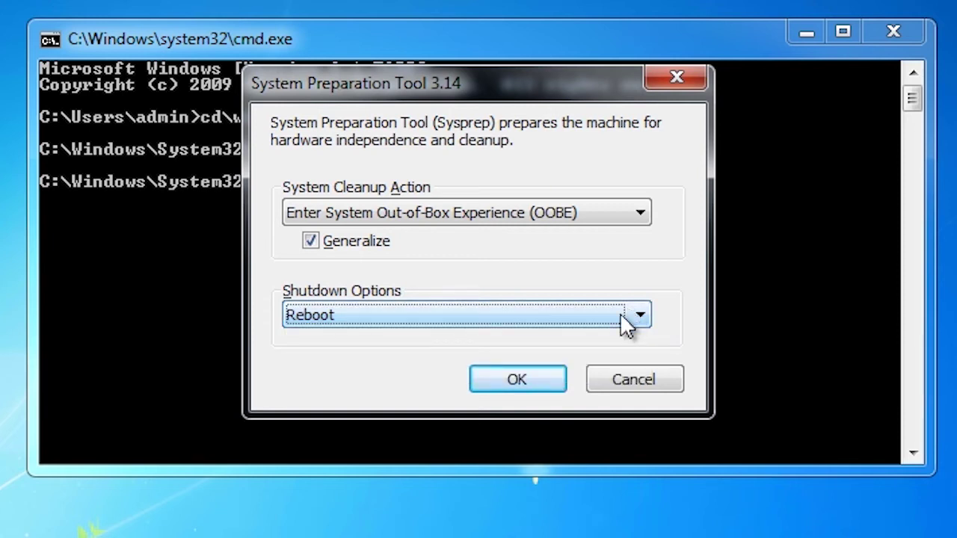
left_click(551, 388)
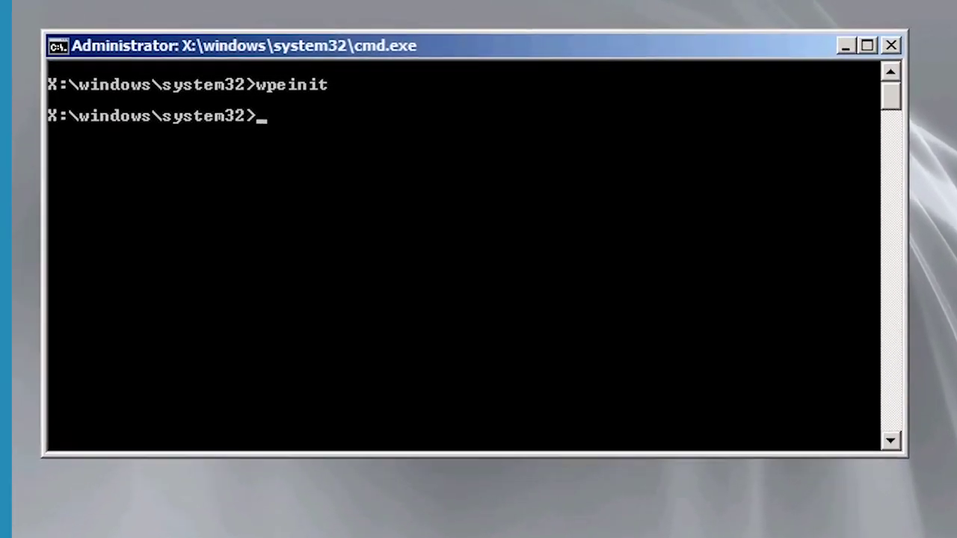
type("net use * \\\\w")
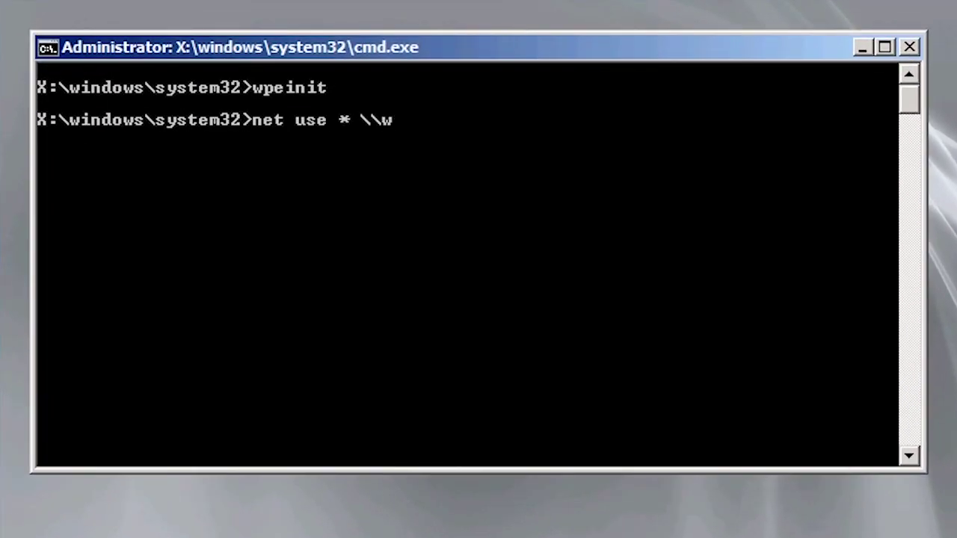
type("ds1\\tools")
key("Return")
type("admi")
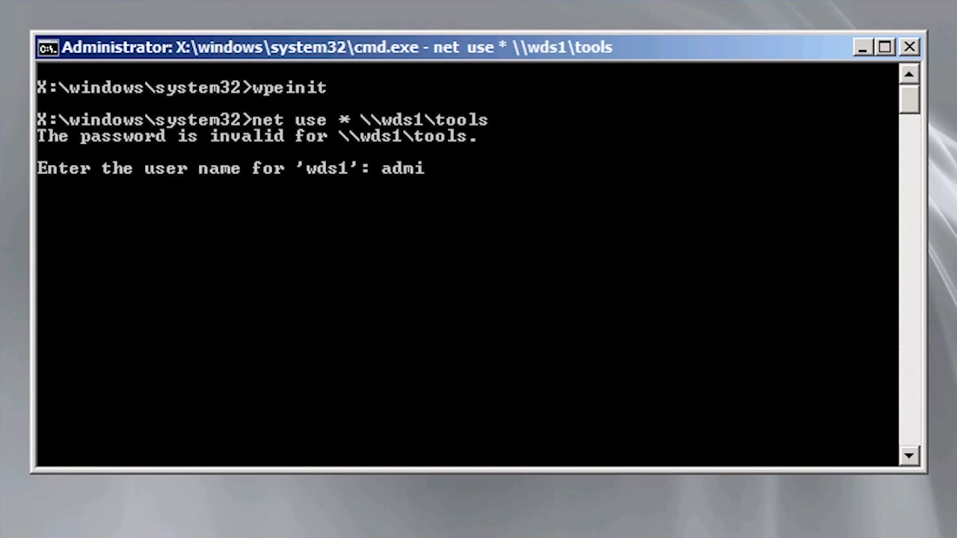
type("nistrator@traini")
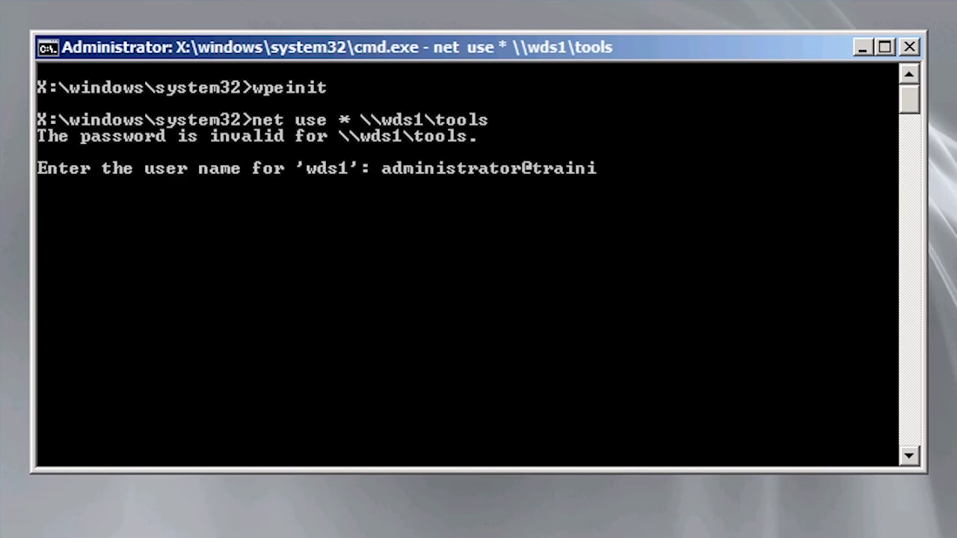
type("ng.local")
key("Return")
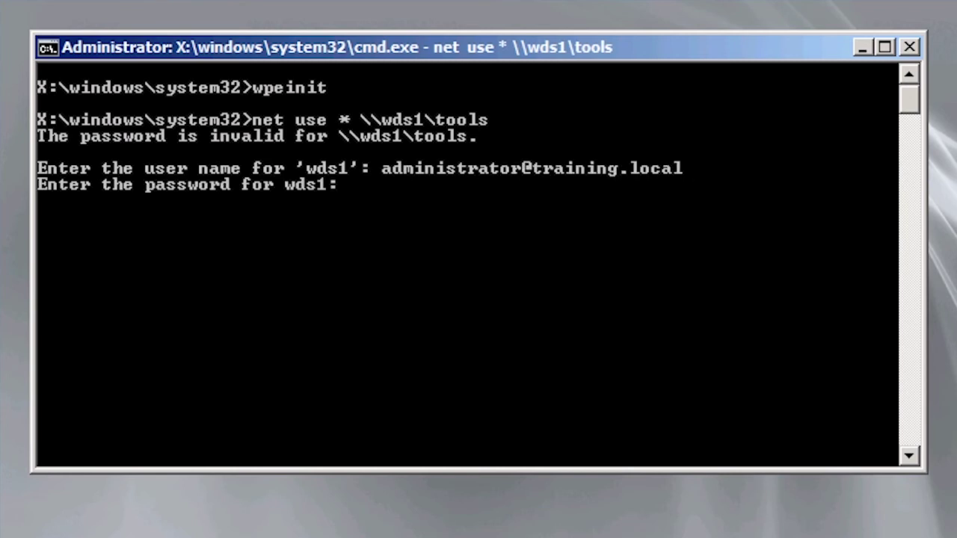
key("Return")
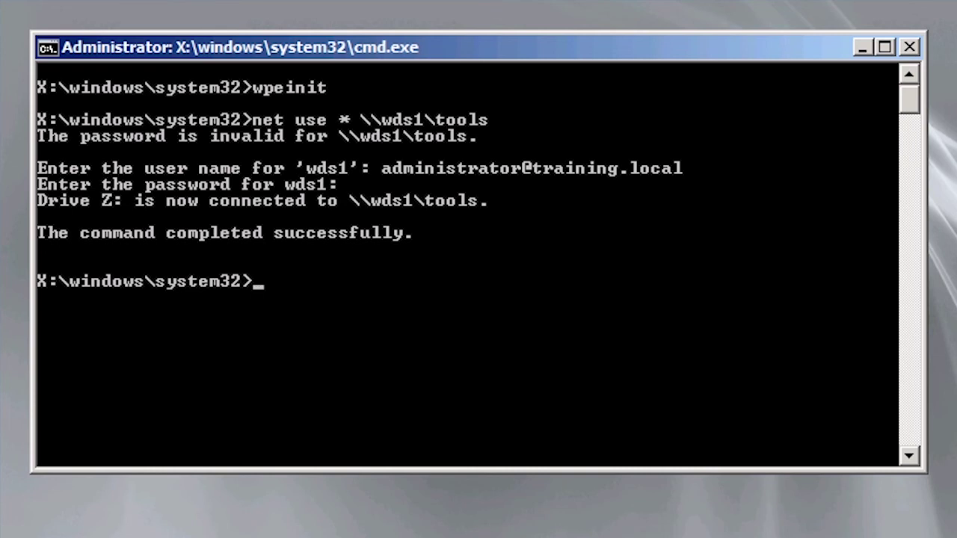
- Switch to drive Z: and enter 'imagex /capture d: d:\win7desktop.wim'
type("z:")
key("Return")
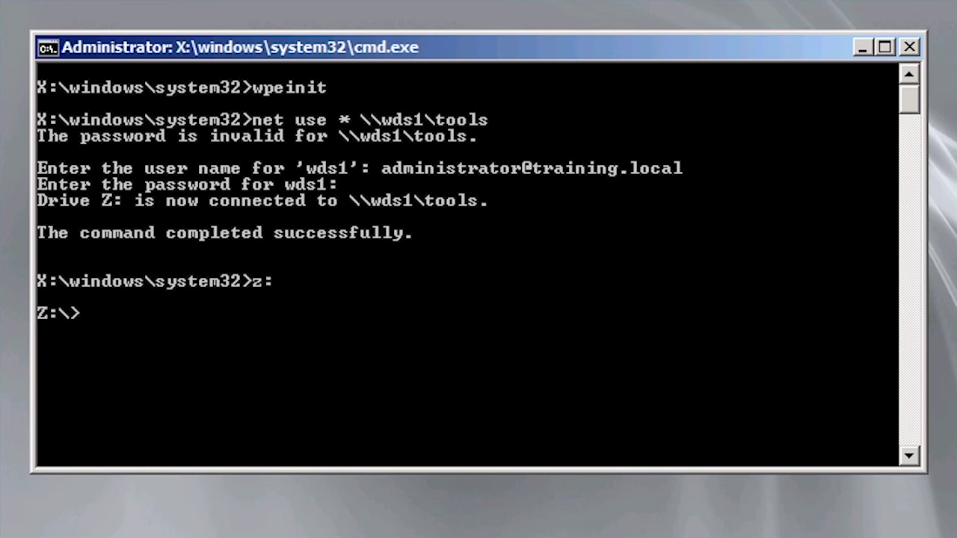
type("imagex")
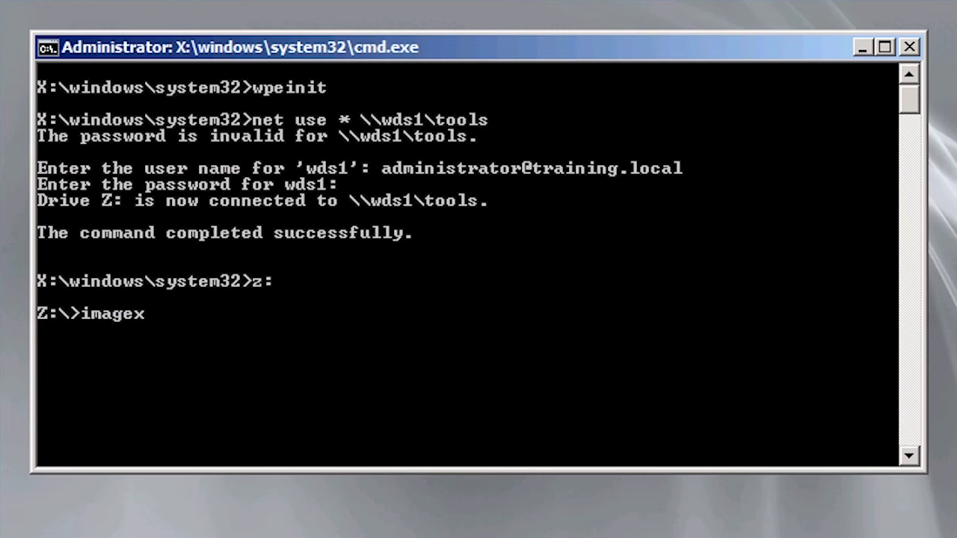
type(" /capture")
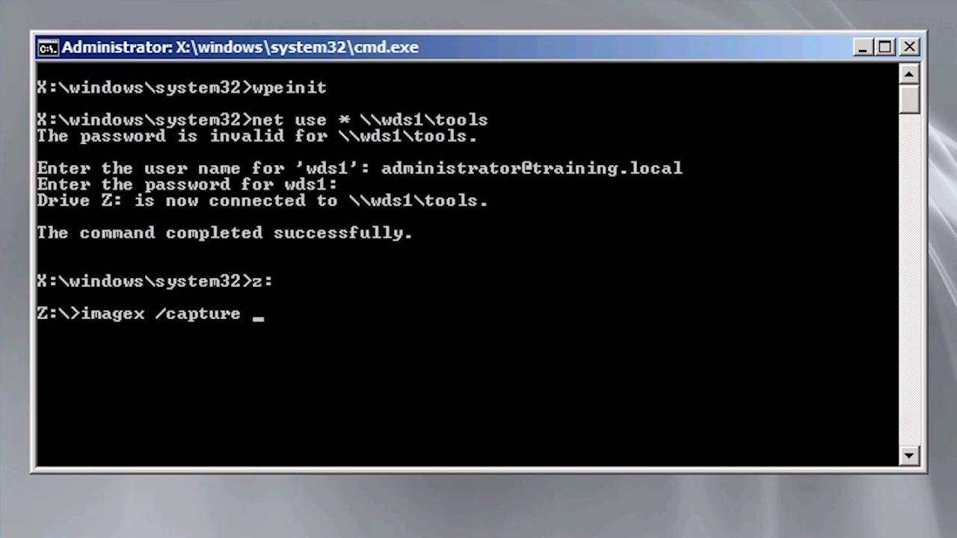
type(" d:")
type("d:\\win7deskt")
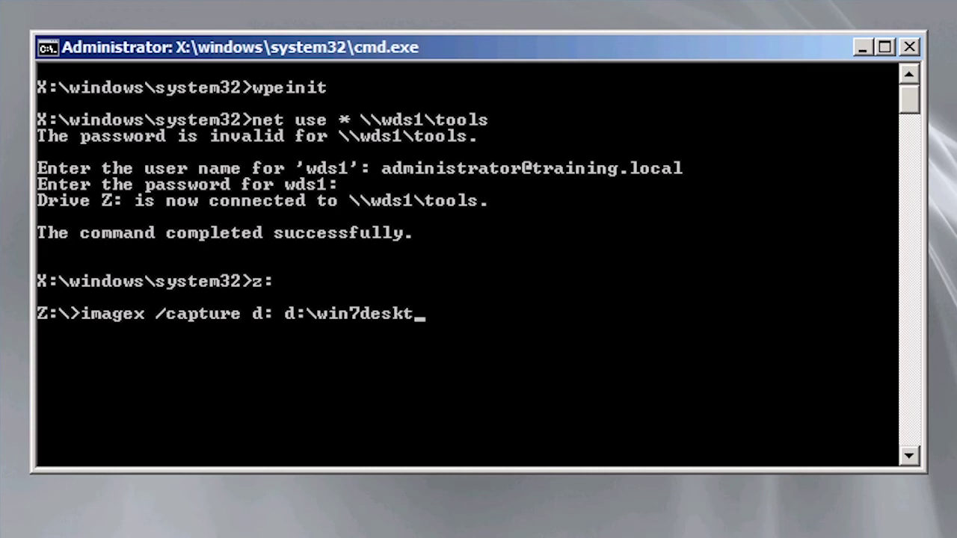
type("op.wim")
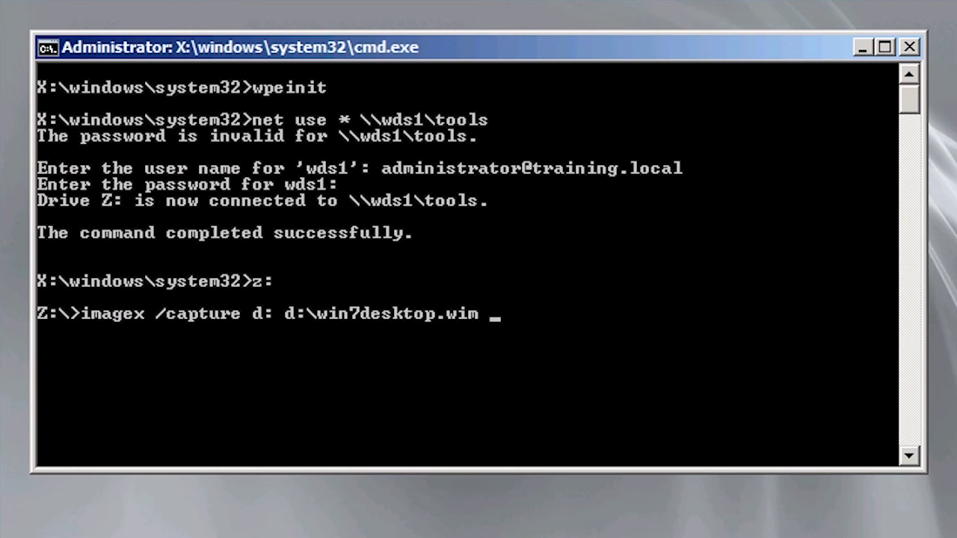
- Complete the ImageX capture with name "Windows 7 Desktop", /compress fast and /verify, and run it
type("\"W")
type("indows 7 Desk")
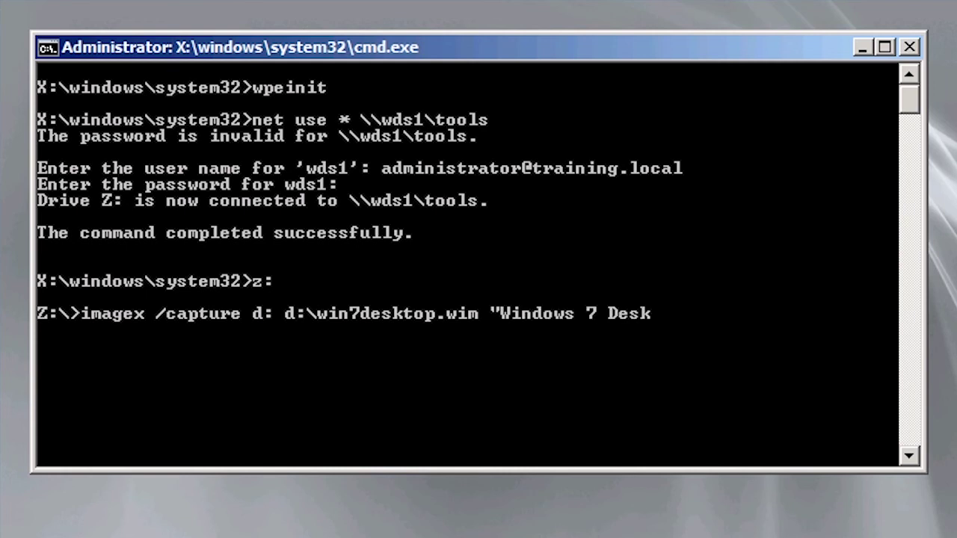
type("top\"")
type("/compress ")
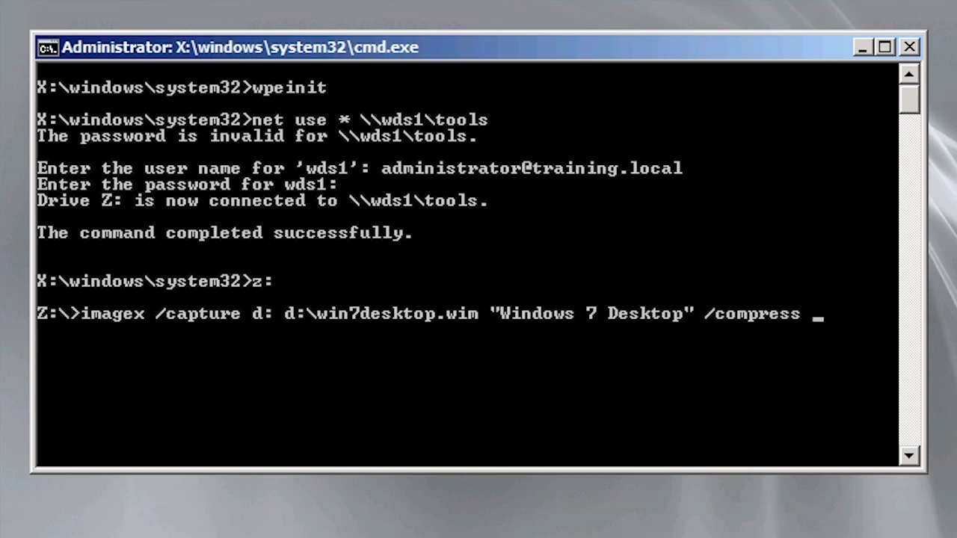
type("fast")
type("/v")
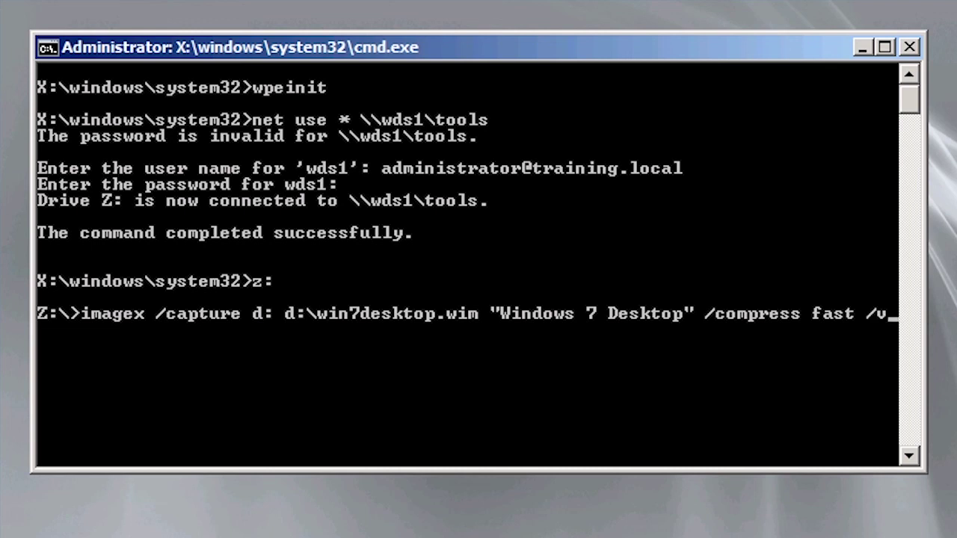
type("erify")
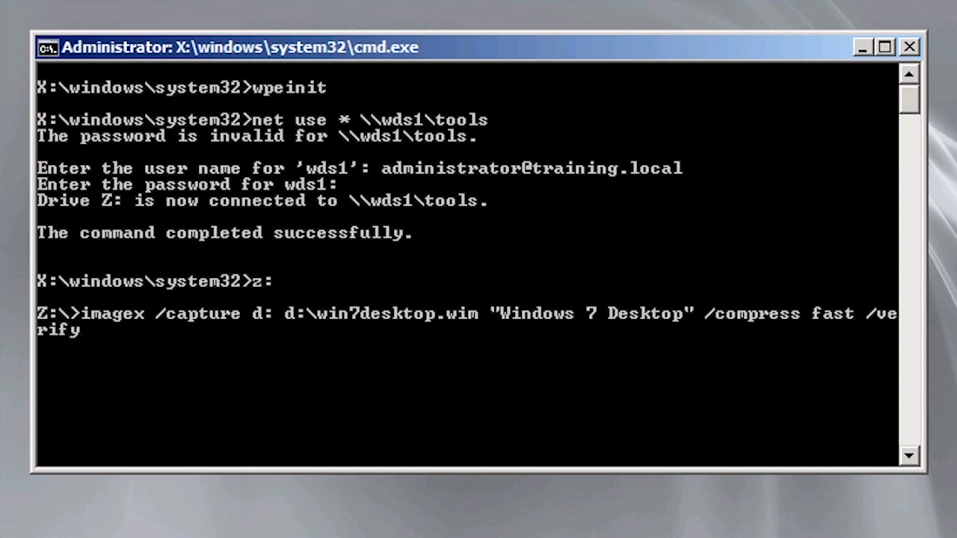
key("Return")
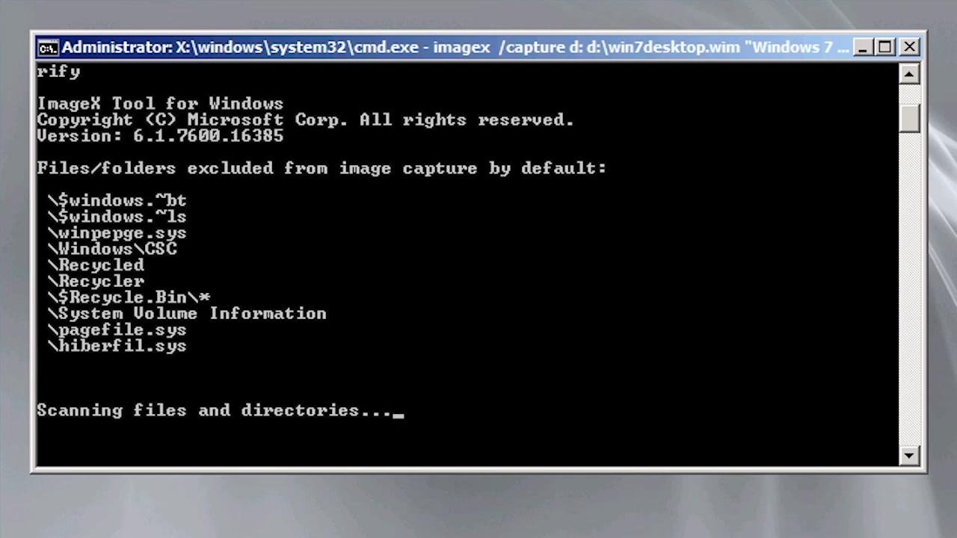